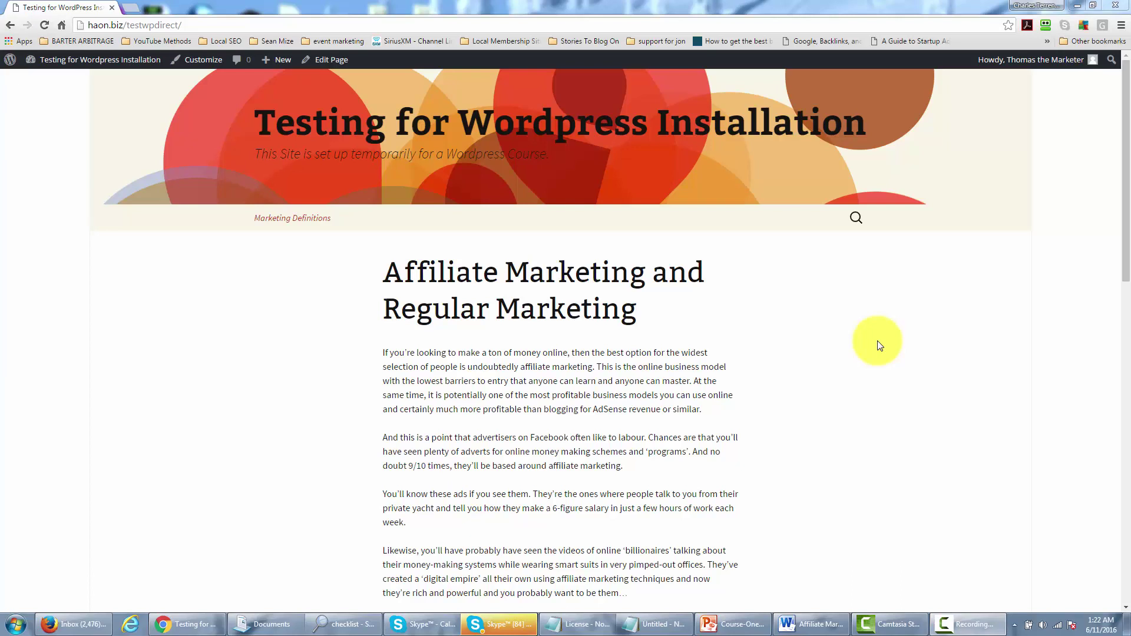
Scroll up and down through the live Twenty Thirteen site front page
scroll(827, 346, down, 5)
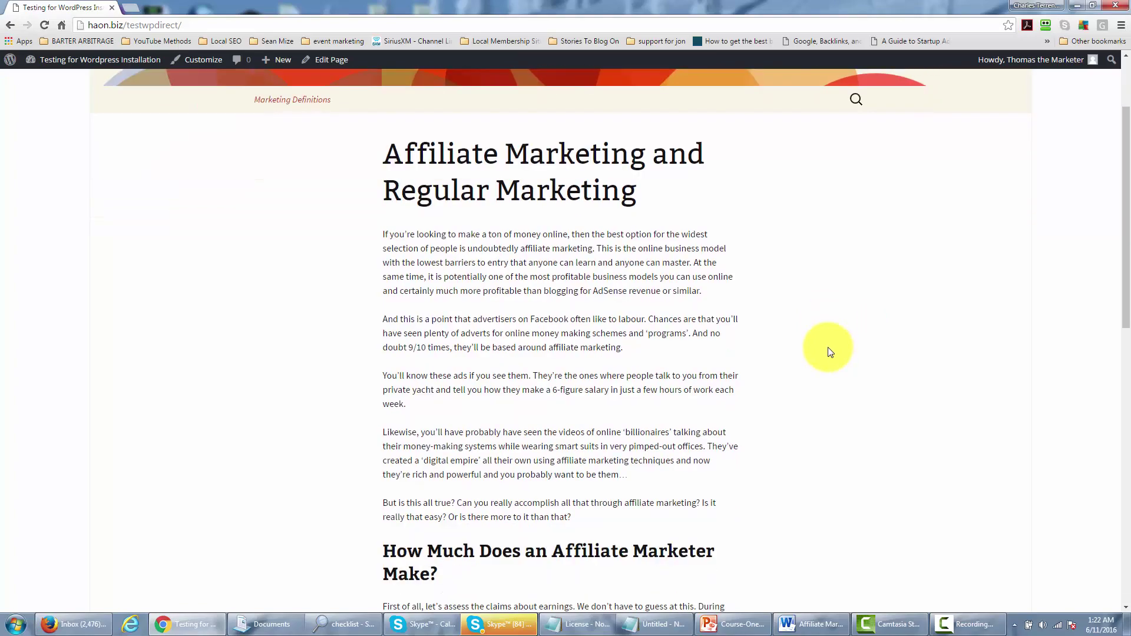
scroll(828, 351, down, 9)
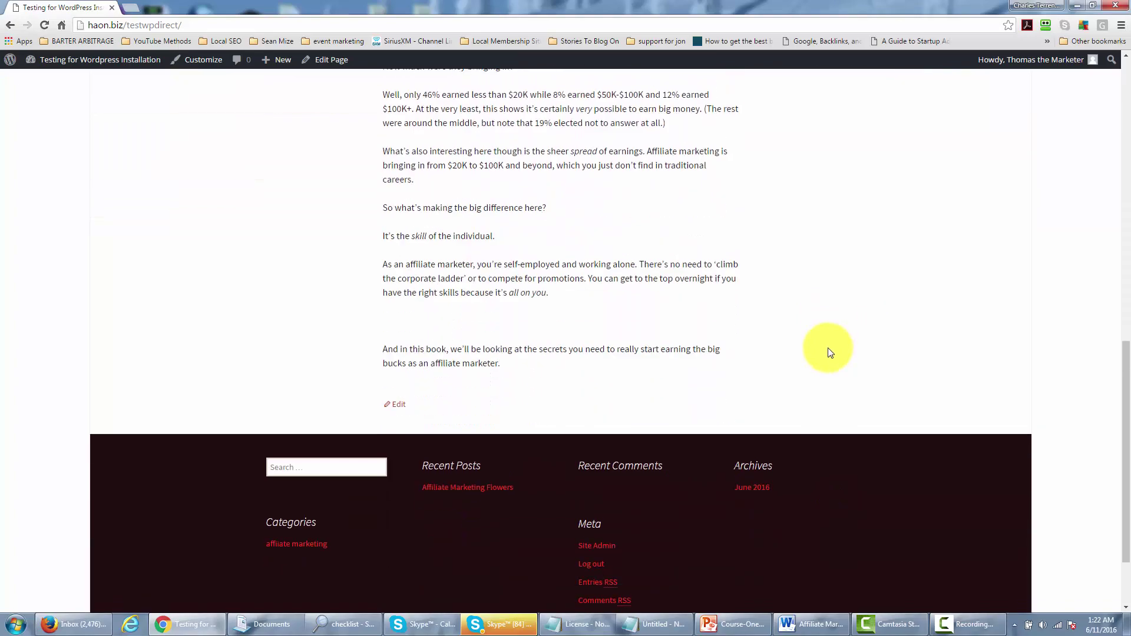
scroll(828, 353, up, 13)
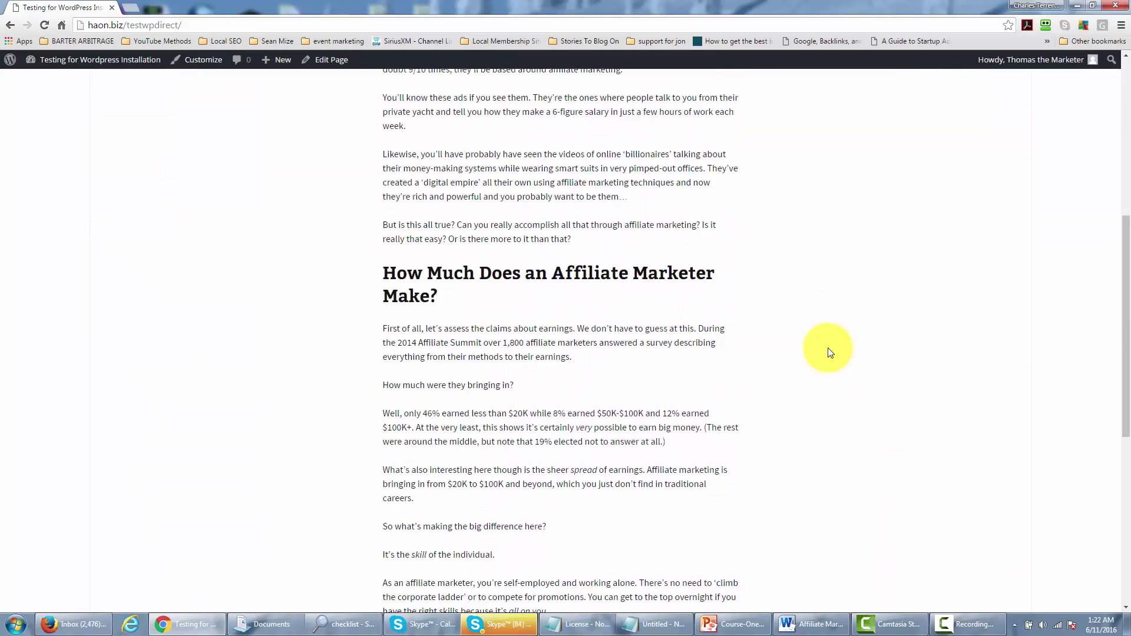
scroll(828, 352, up, 3)
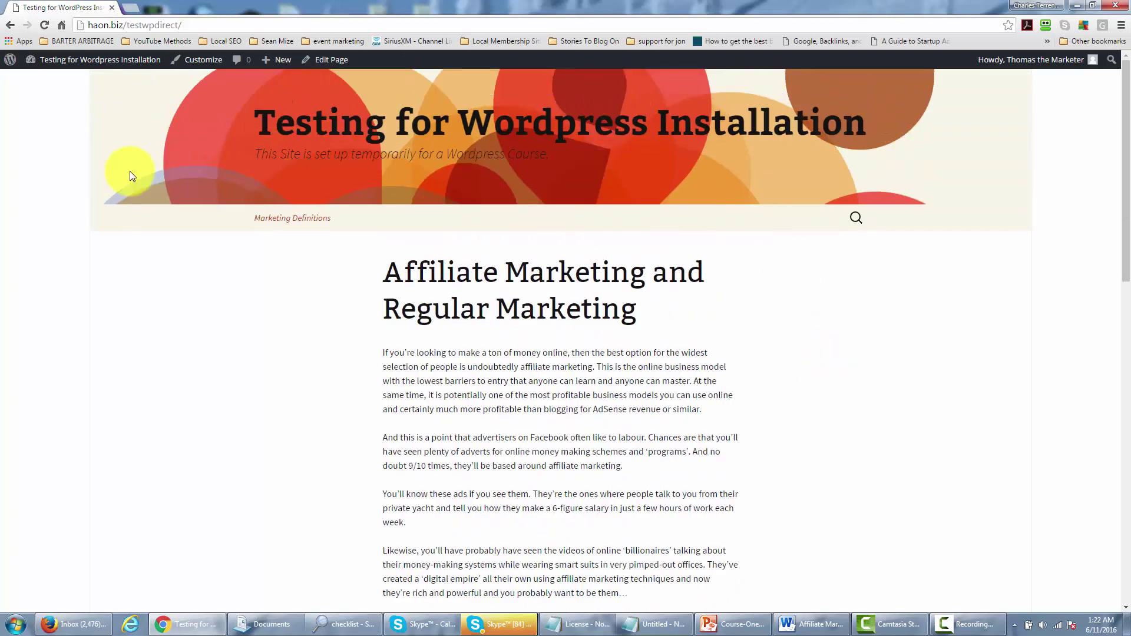
scroll(728, 332, down, 3)
scroll(728, 332, down, 12)
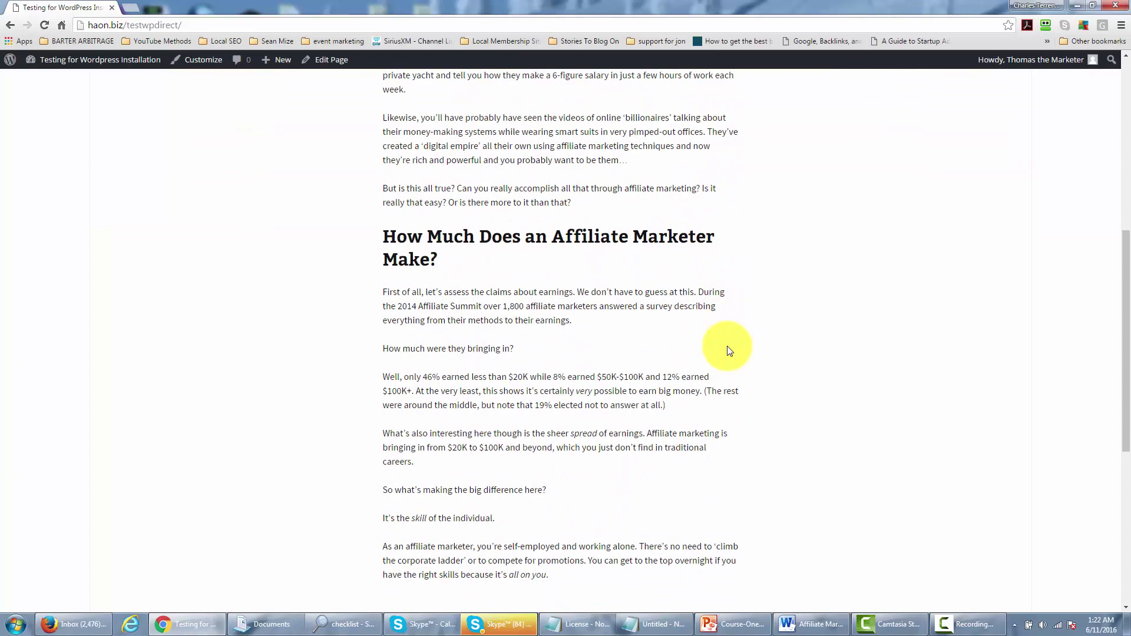
scroll(728, 354, up, 4)
scroll(728, 355, up, 12)
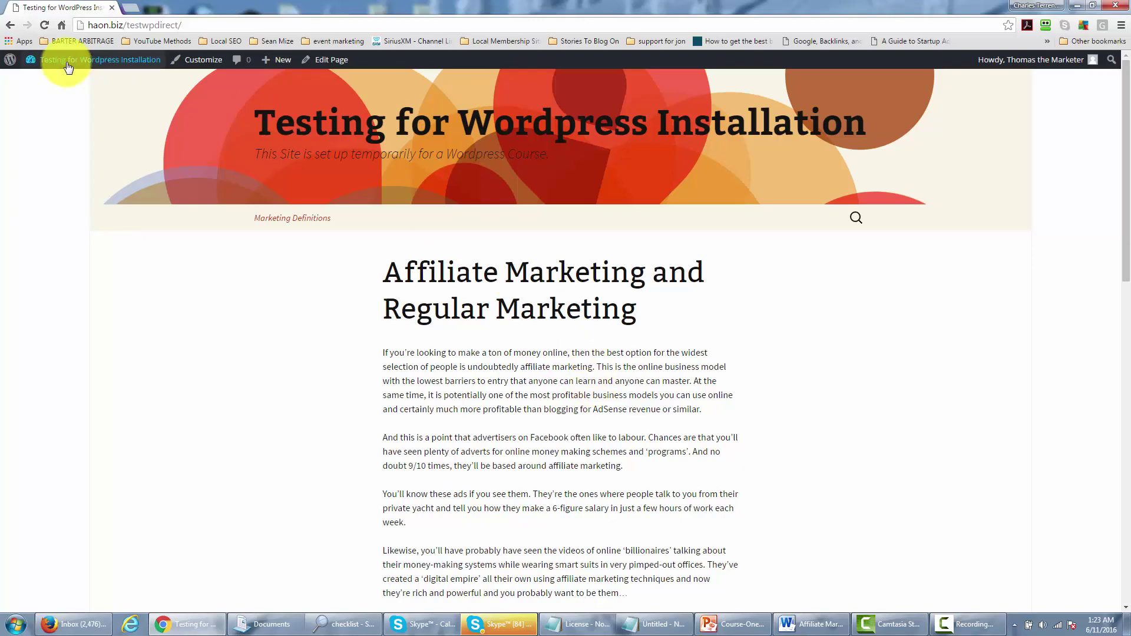
Go from the admin bar through the Dashboard to Appearance > Themes
mouse_move(55, 60)
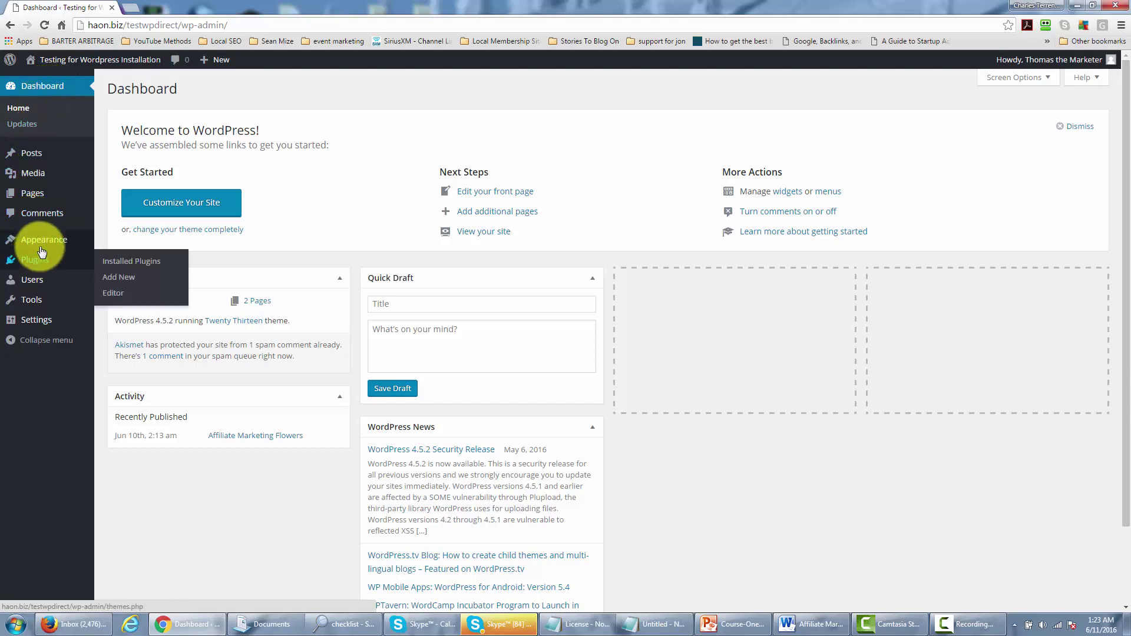
mouse_move(45, 246)
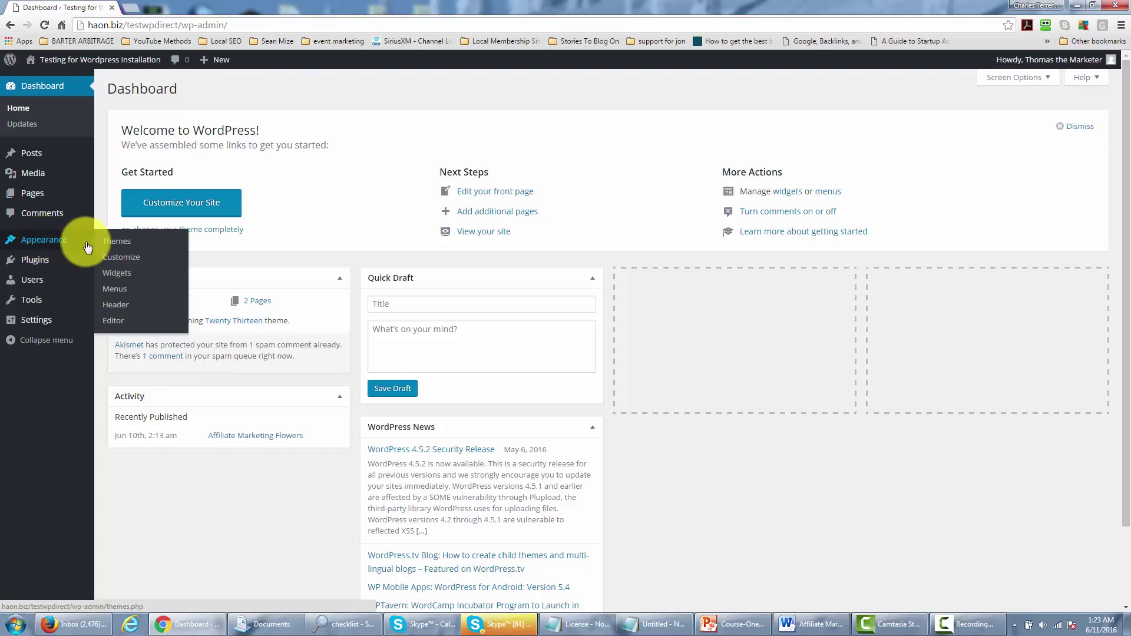
click(115, 246)
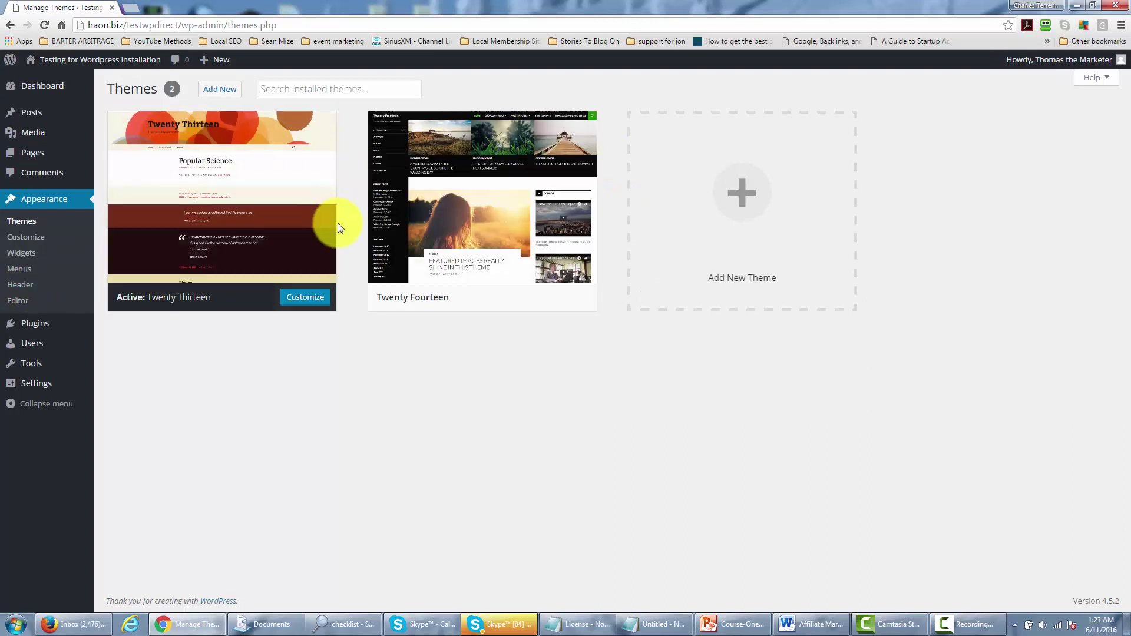
Open Add New to browse the 15 featured installable themes
mouse_move(516, 272)
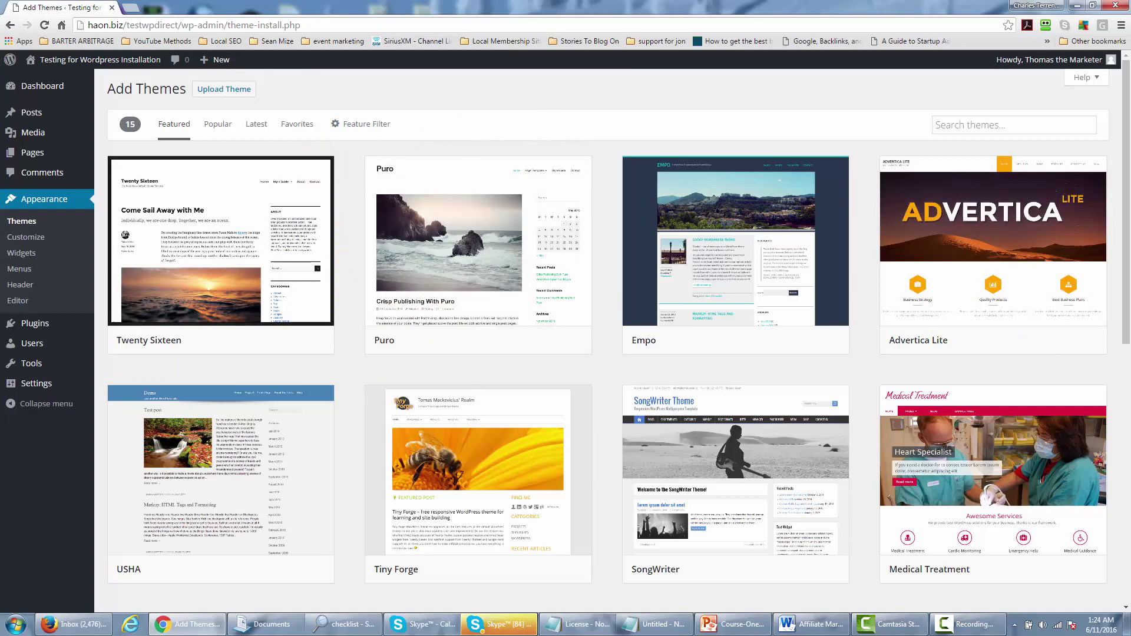
Scroll the Featured grid, then view the Popular, Latest and empty Favorites listings
drag(1125, 300, 1122, 387)
scroll(1119, 413, down, 7)
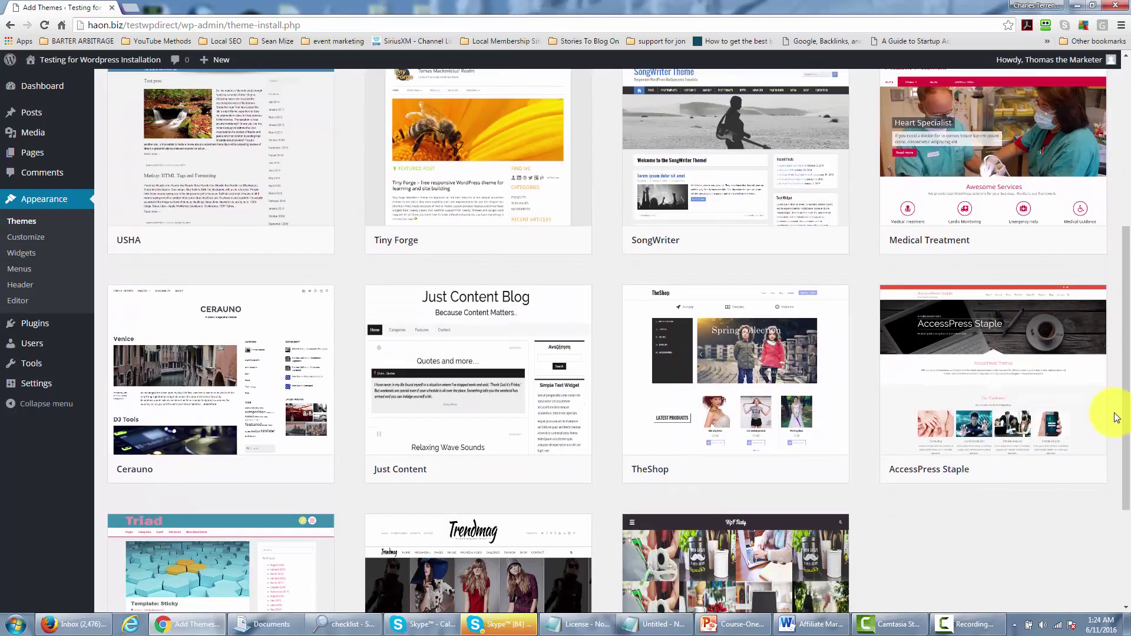
scroll(1115, 415, up, 9)
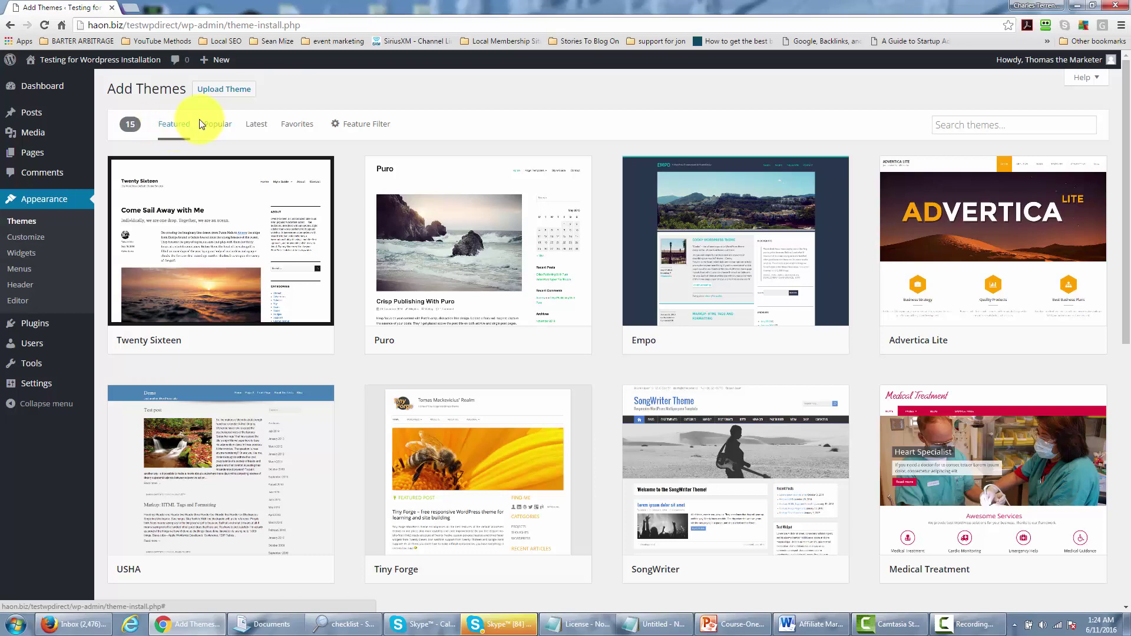
click(216, 132)
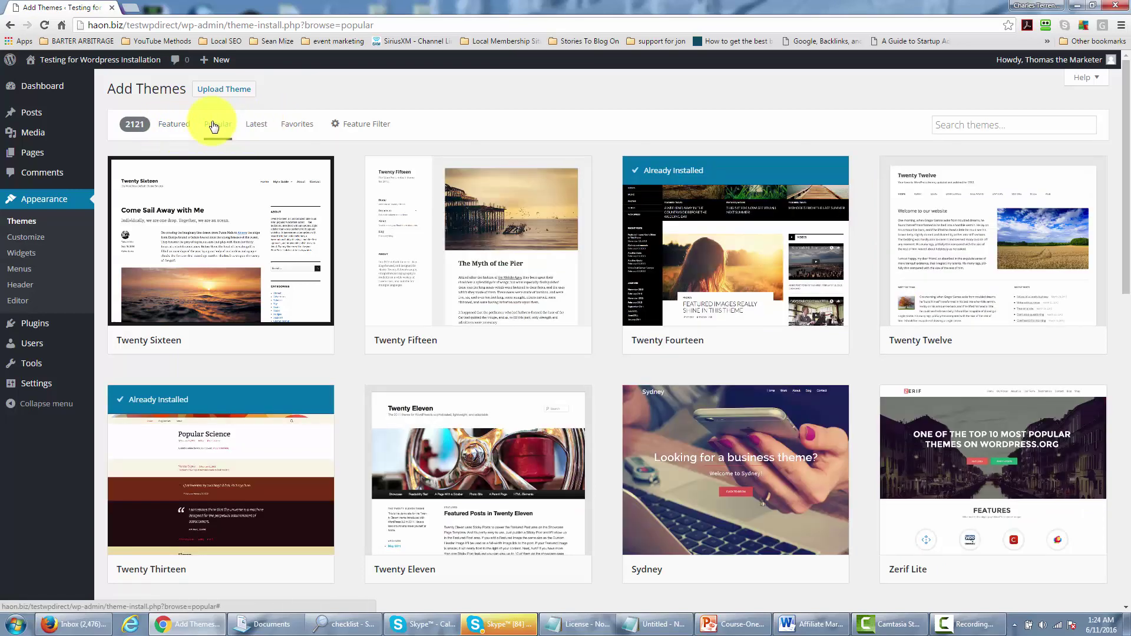
click(256, 131)
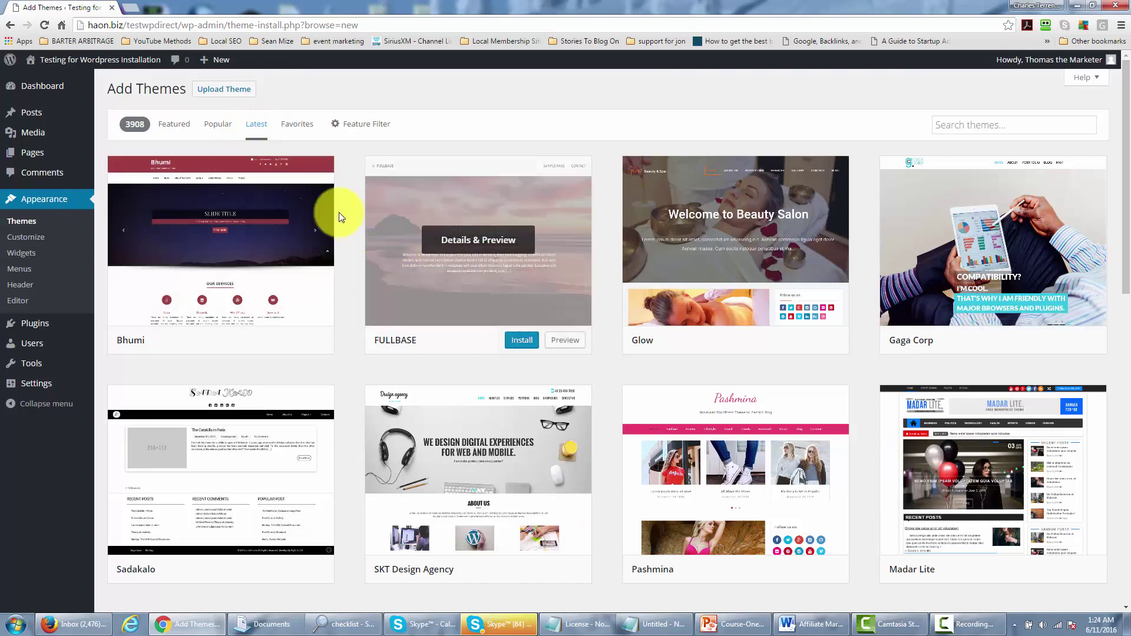
click(298, 125)
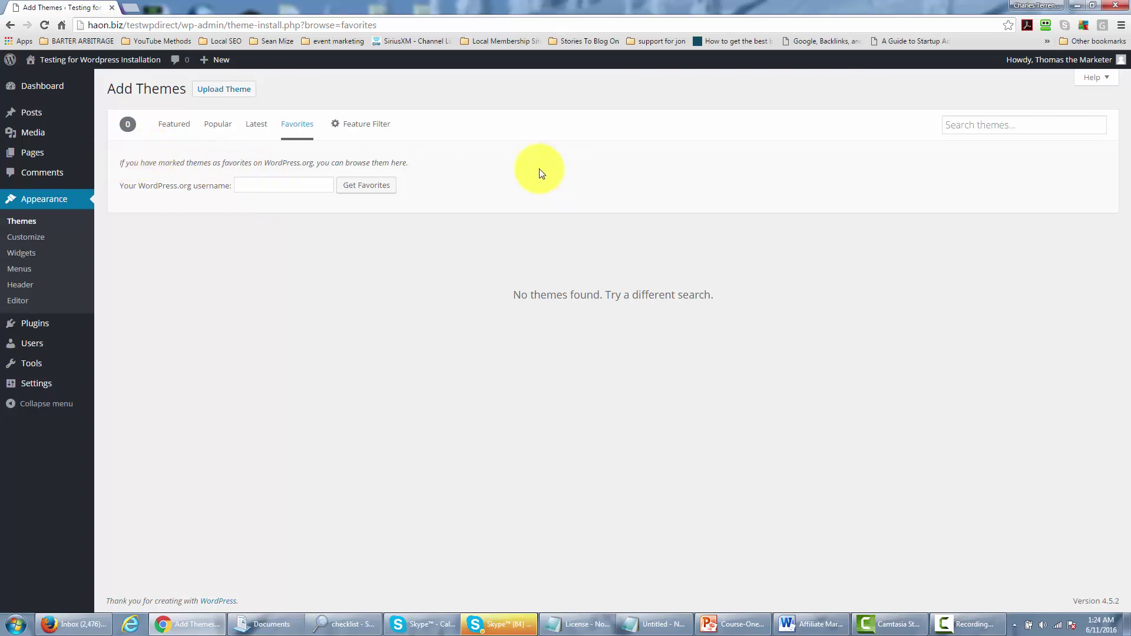
Apply the Blue colour feature filter, narrowing the catalogue to 669 themes
click(362, 126)
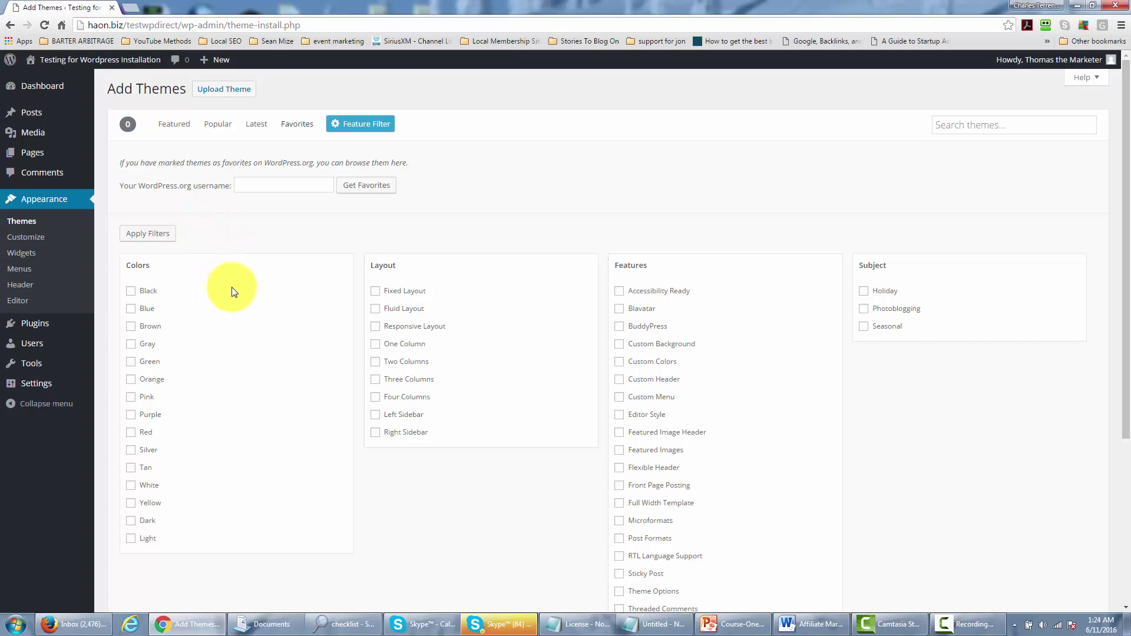
click(131, 310)
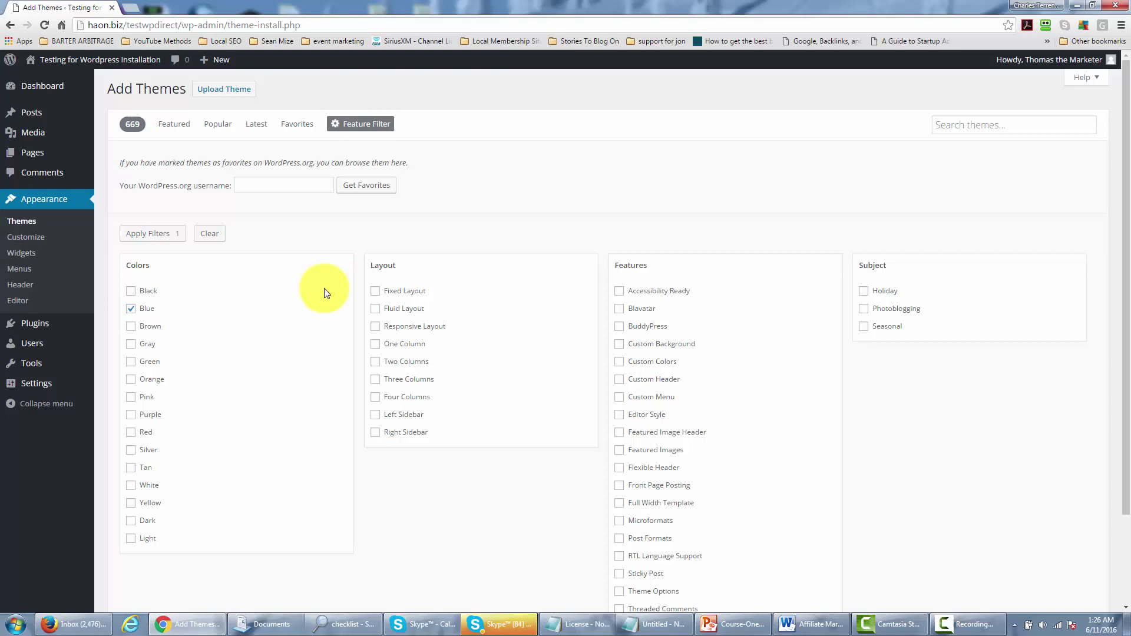
click(166, 238)
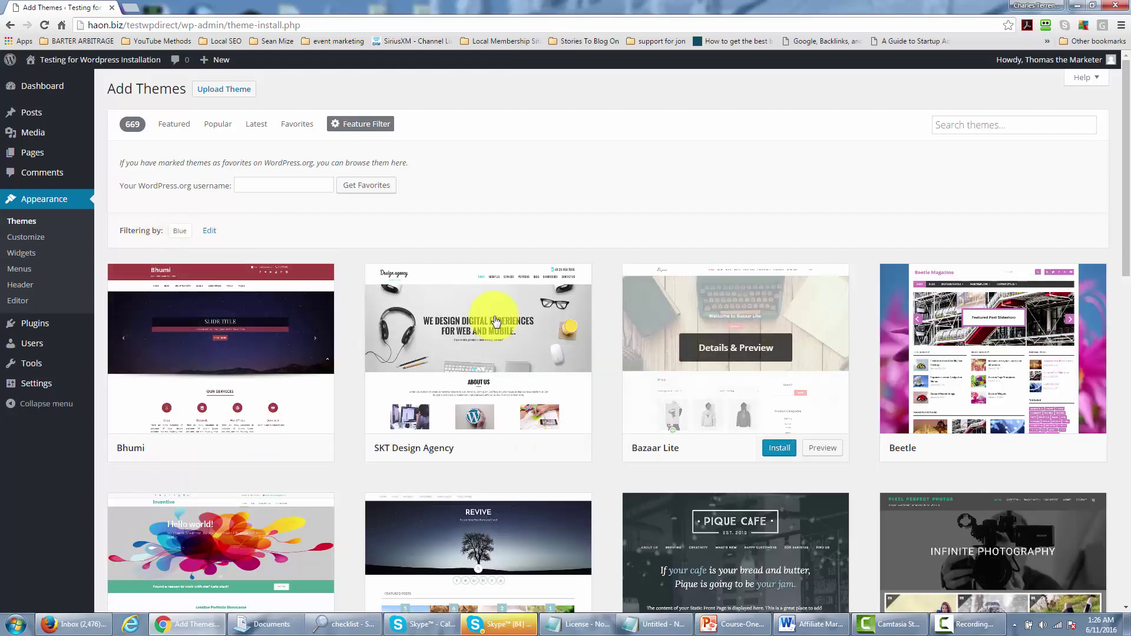
scroll(565, 361, down, 1)
scroll(566, 363, down, 5)
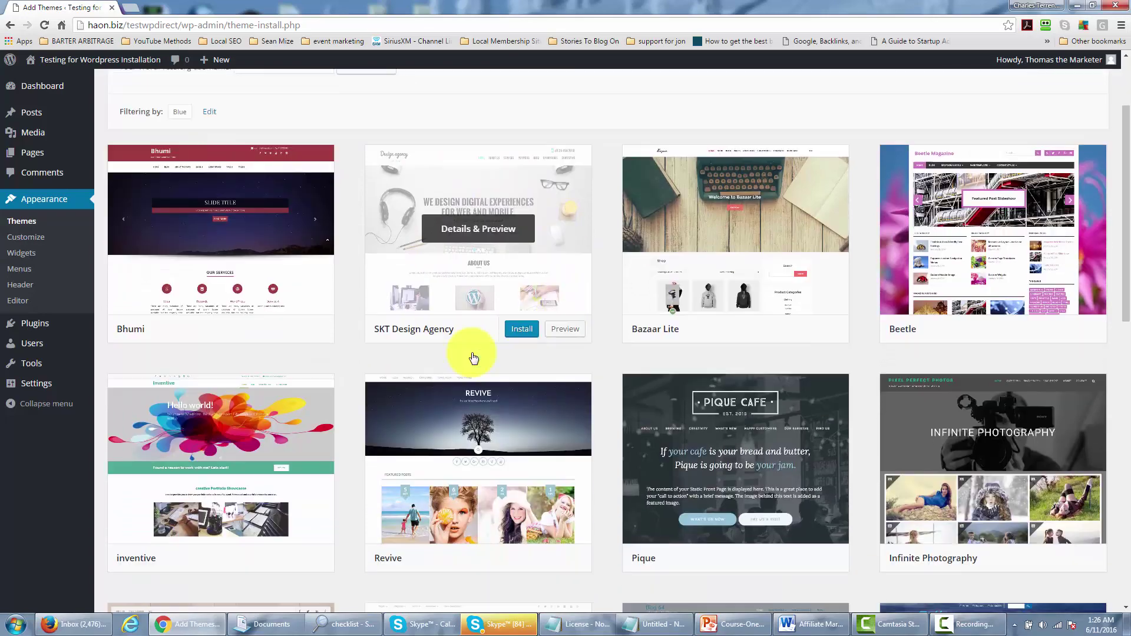
scroll(517, 442, down, 3)
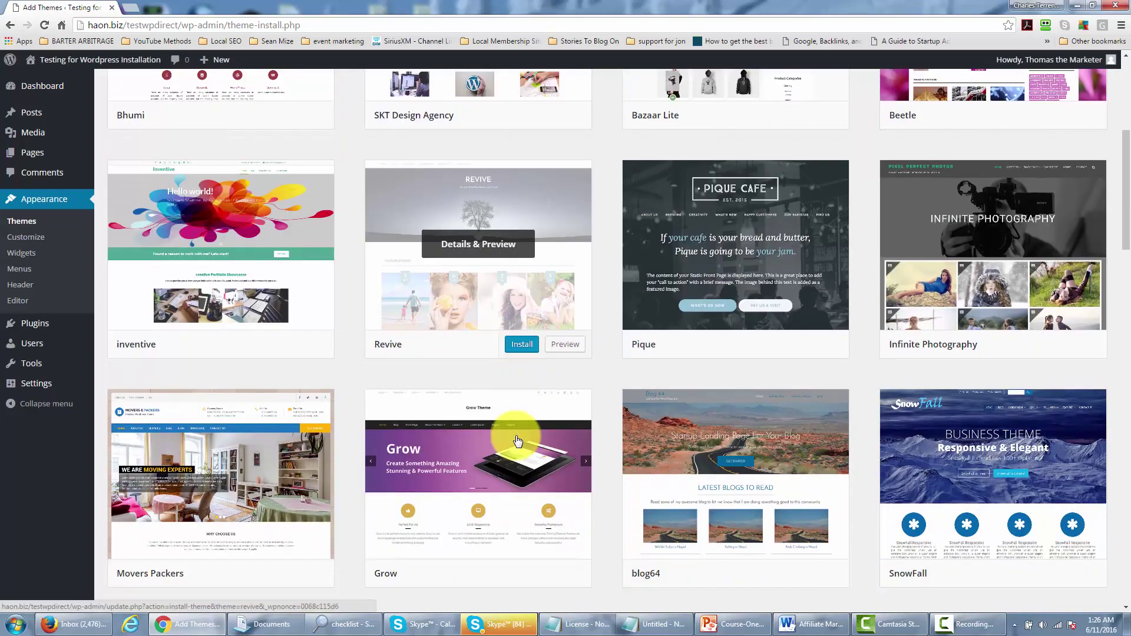
scroll(486, 391, down, 4)
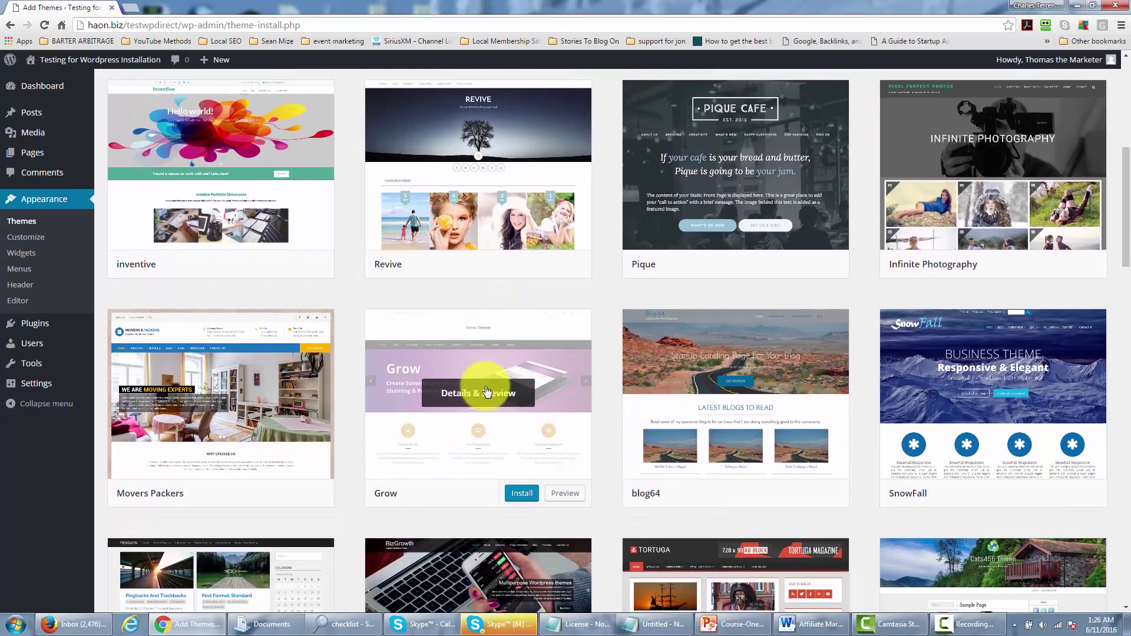
scroll(443, 391, down, 3)
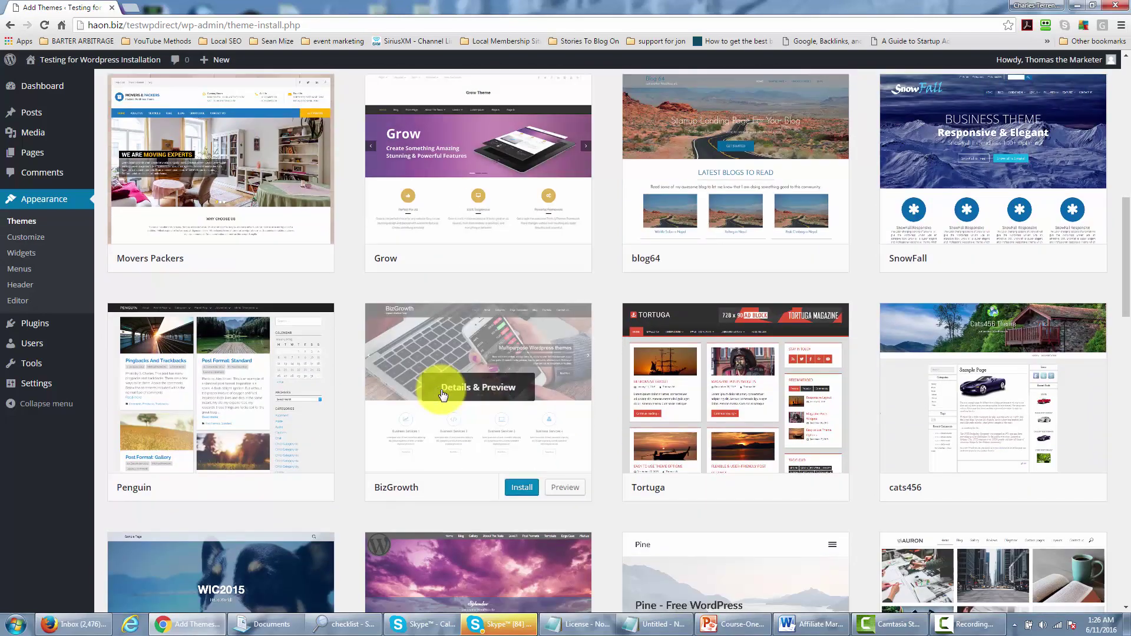
scroll(442, 391, down, 1)
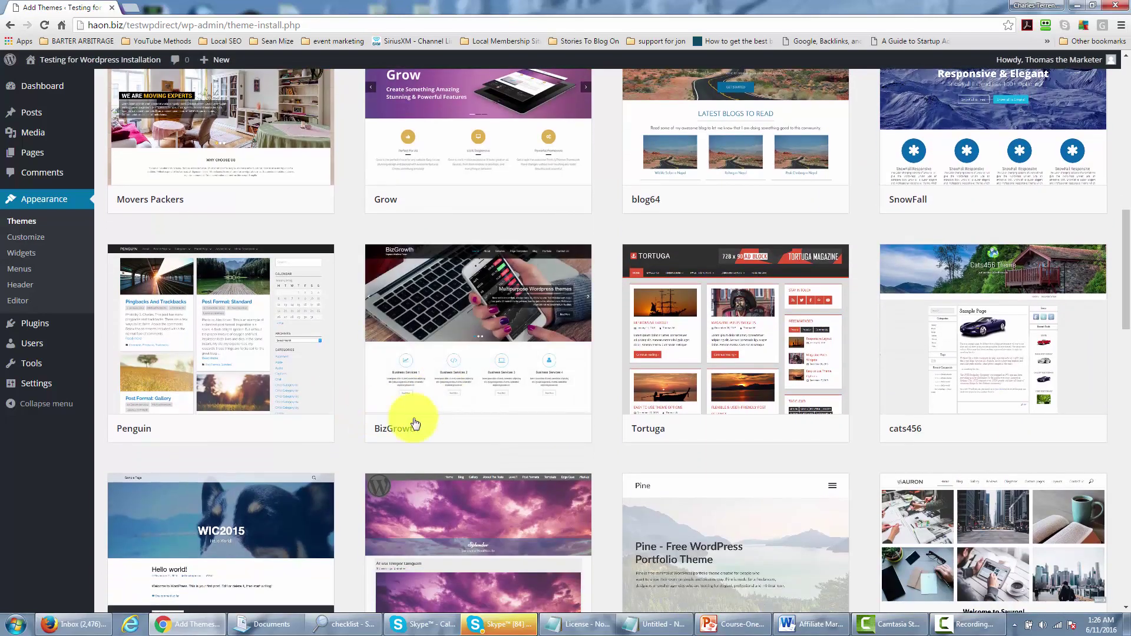
click(563, 430)
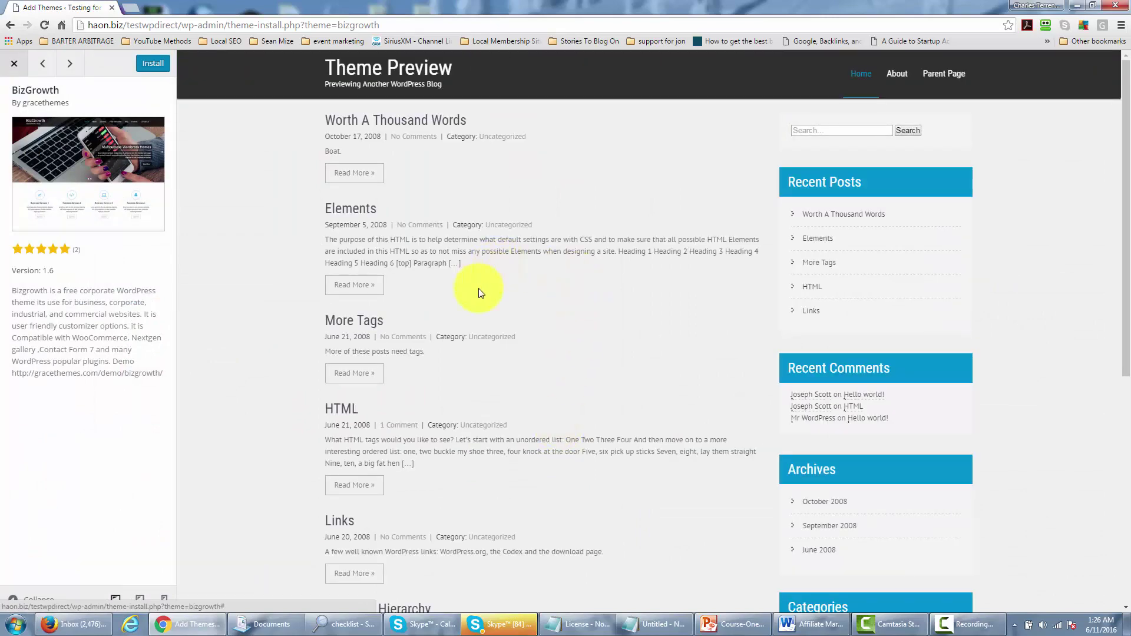
scroll(483, 305, down, 4)
scroll(483, 304, up, 4)
Close the BizGrowth preview, find Movers Packers in the grid, and install it
click(15, 66)
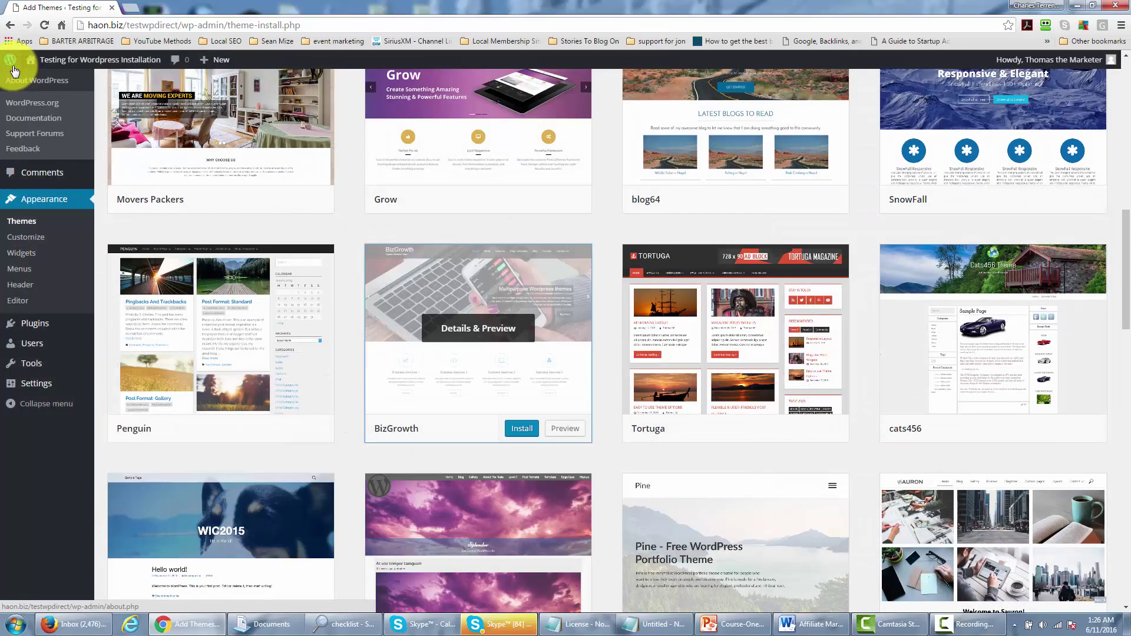
scroll(314, 287, up, 5)
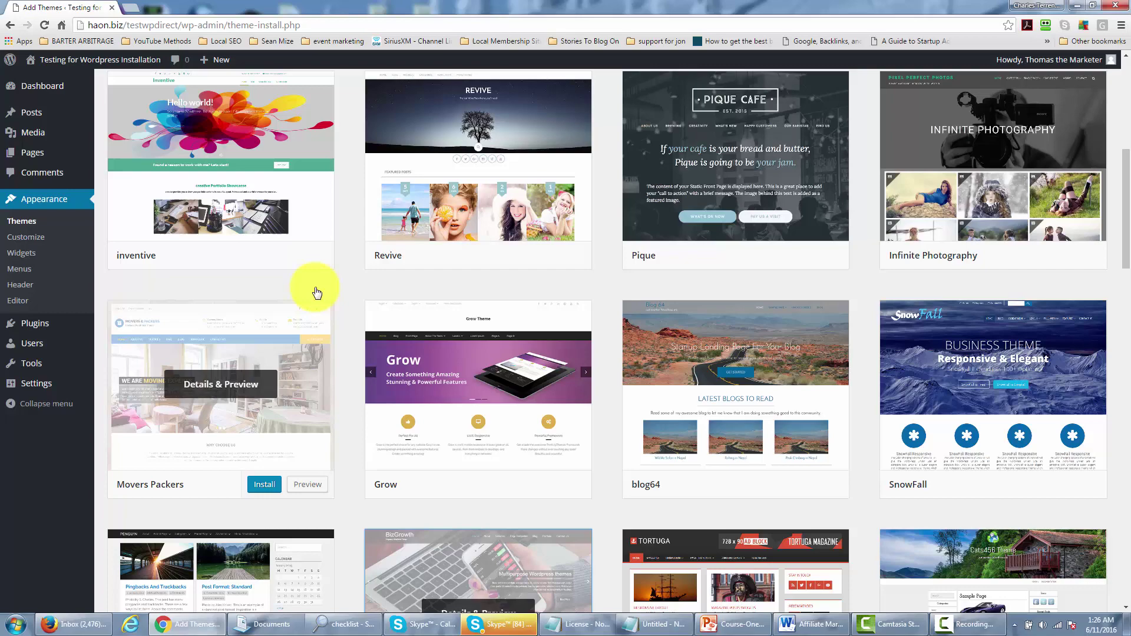
scroll(315, 288, up, 6)
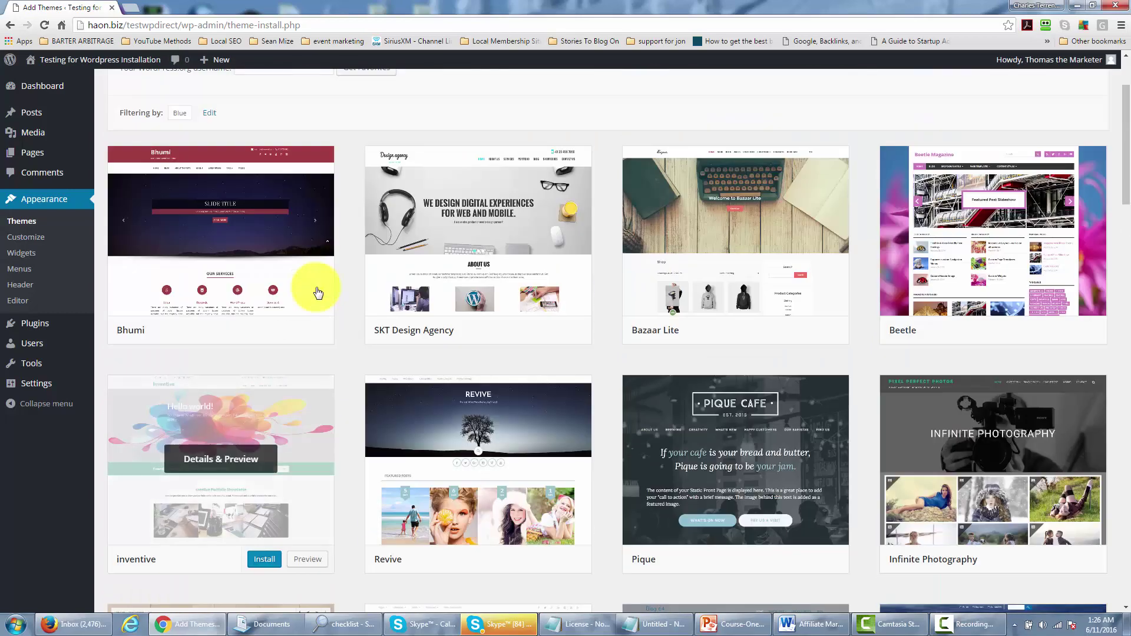
scroll(317, 293, up, 1)
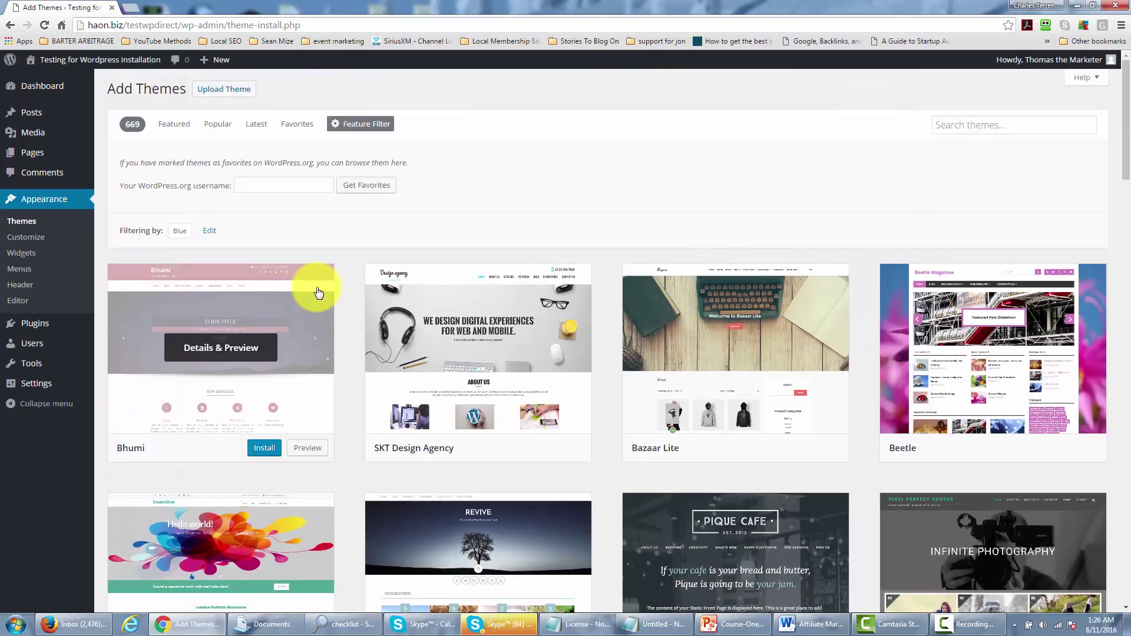
scroll(318, 293, down, 3)
scroll(317, 292, down, 3)
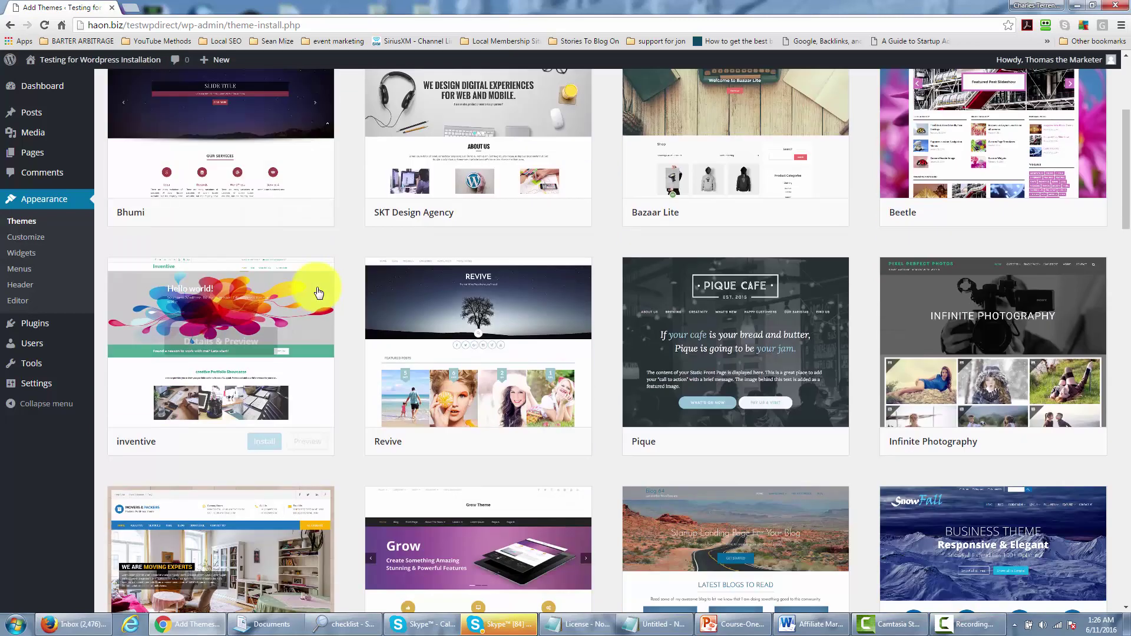
scroll(318, 292, down, 3)
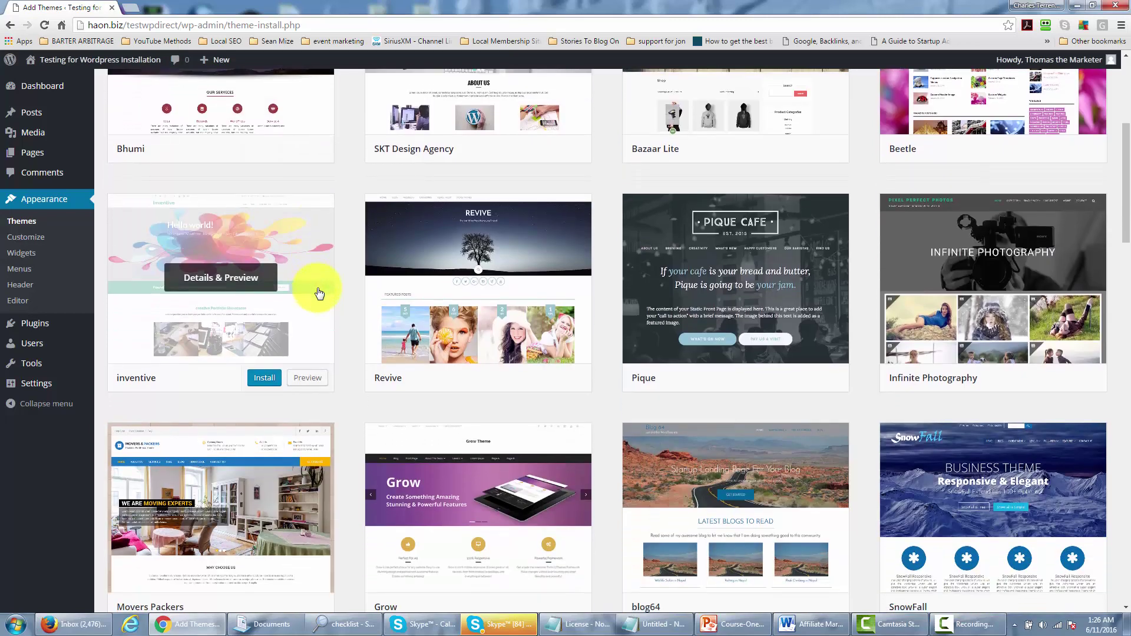
scroll(318, 293, down, 1)
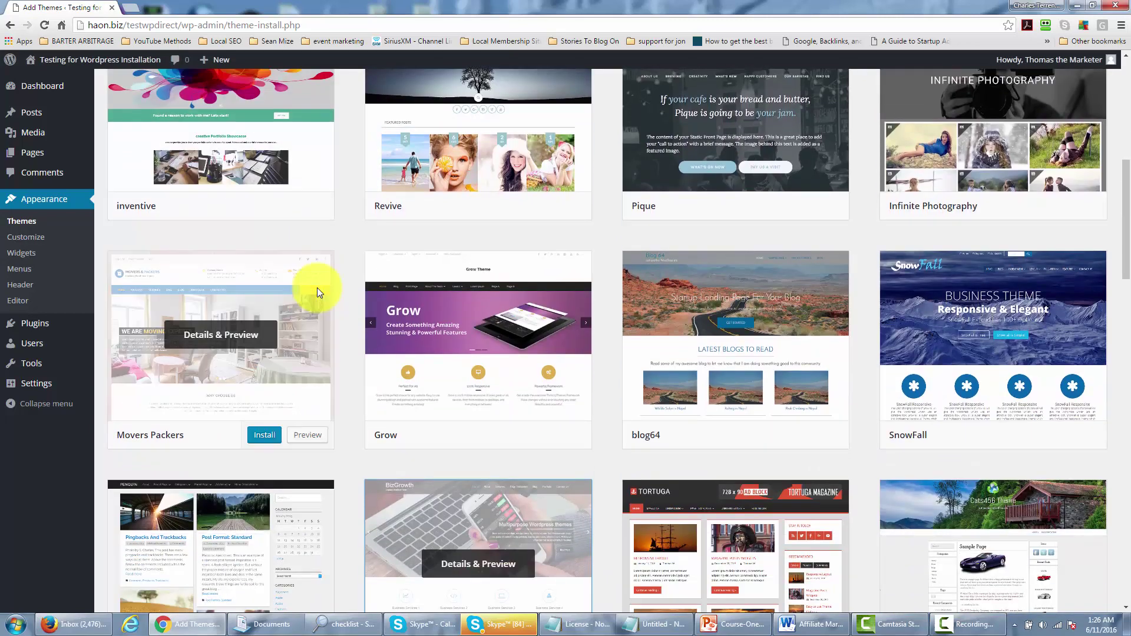
scroll(316, 294, down, 1)
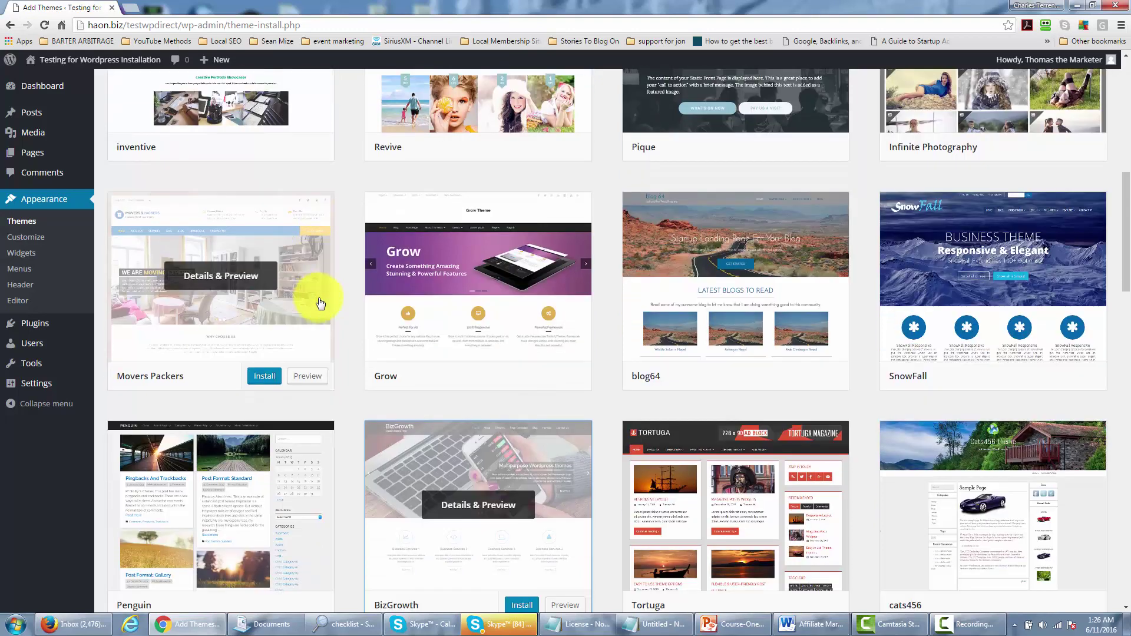
click(262, 376)
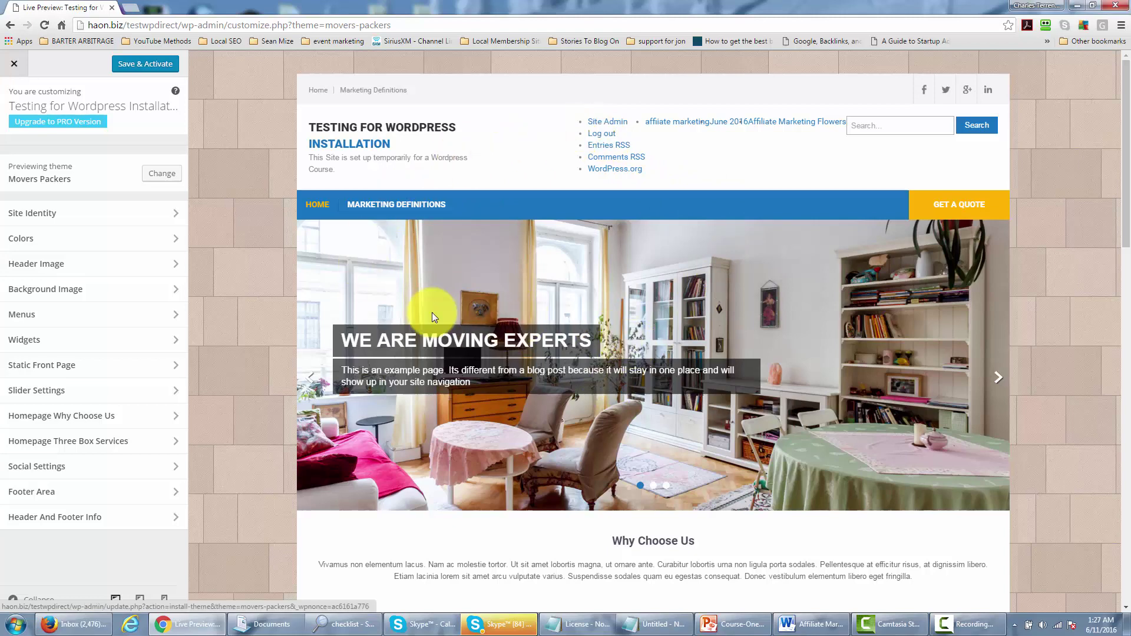
Save and activate Movers Packers from its live preview
click(136, 66)
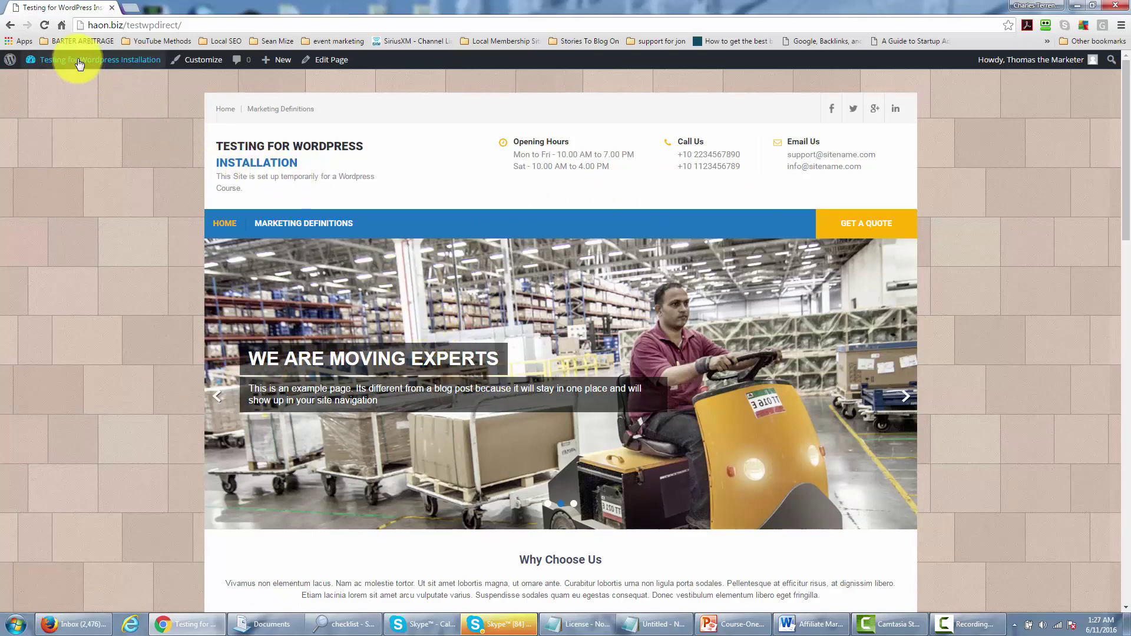
Go via the Dashboard to Appearance > Themes, showing Movers Packers active among three themes
mouse_move(79, 61)
click(59, 81)
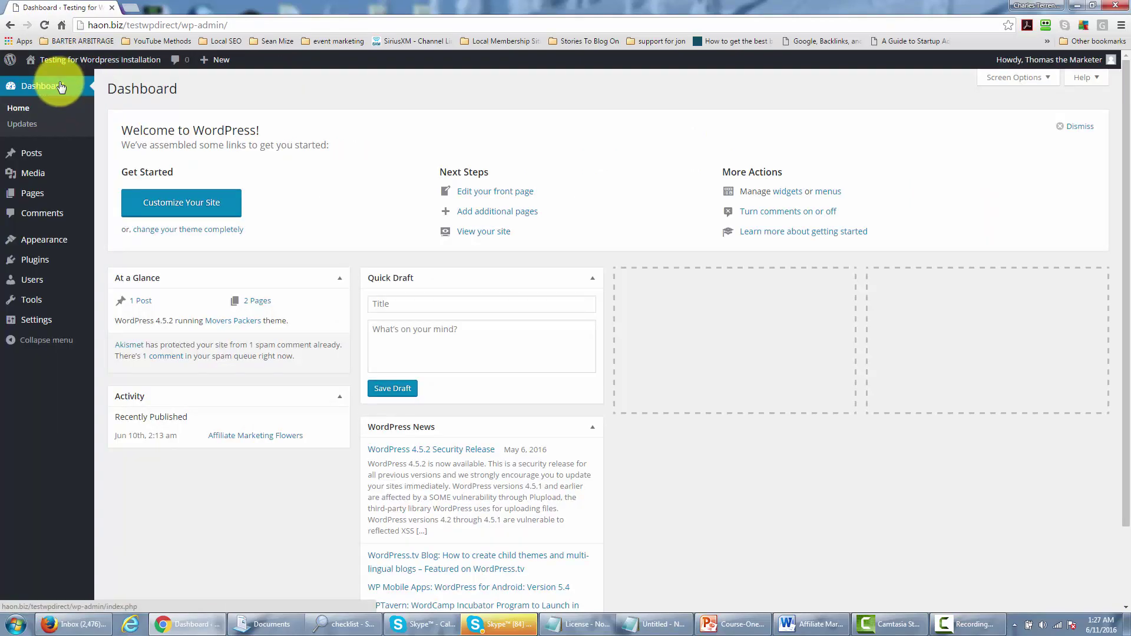
mouse_move(50, 245)
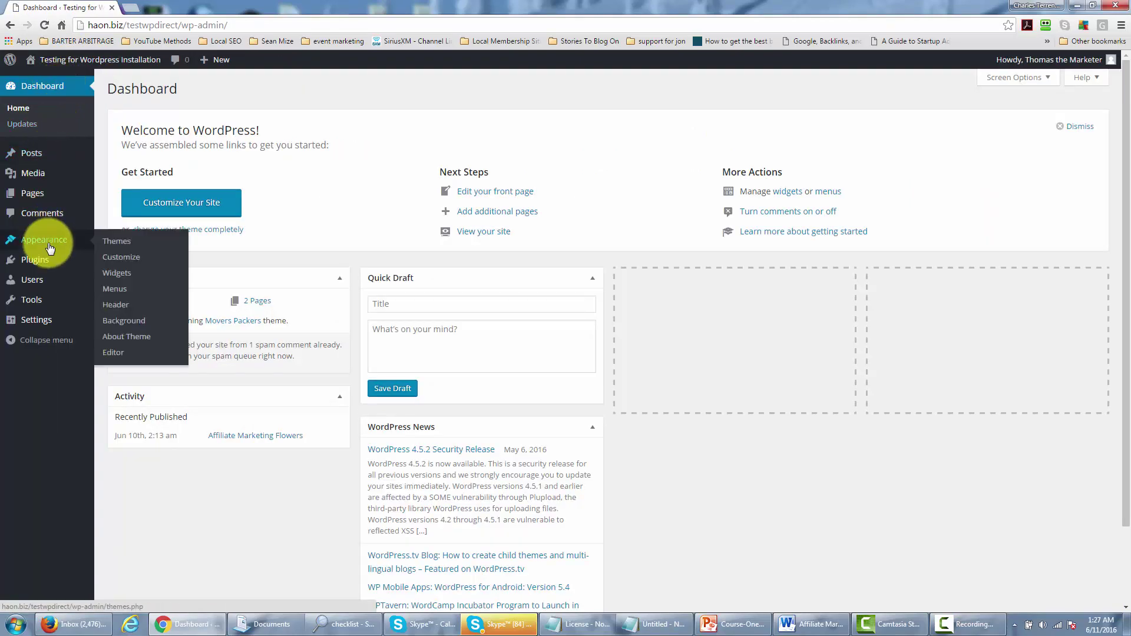
click(116, 246)
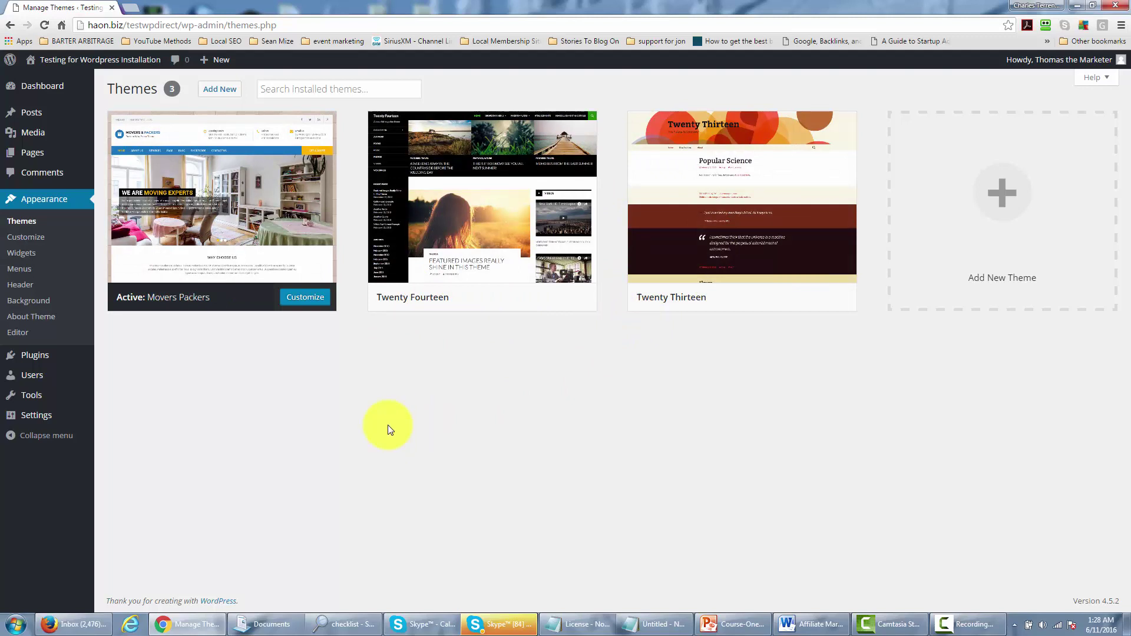
Customize the active Movers Packers theme, opening its live preview with the moving-company slider
click(302, 304)
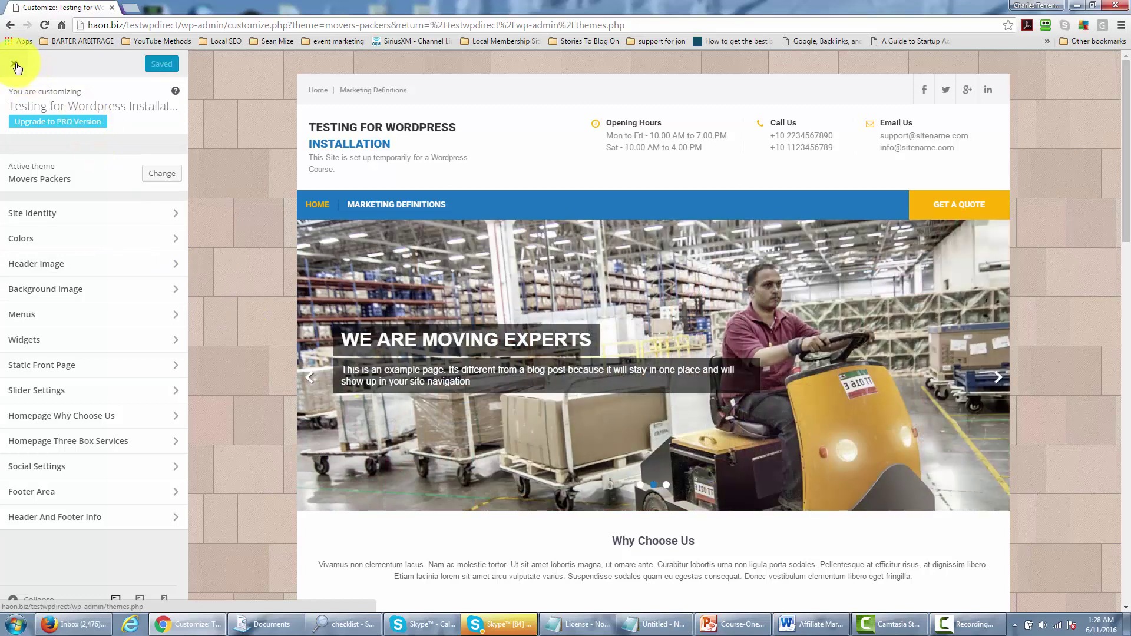
Close the Customizer and return to the Themes list
click(15, 64)
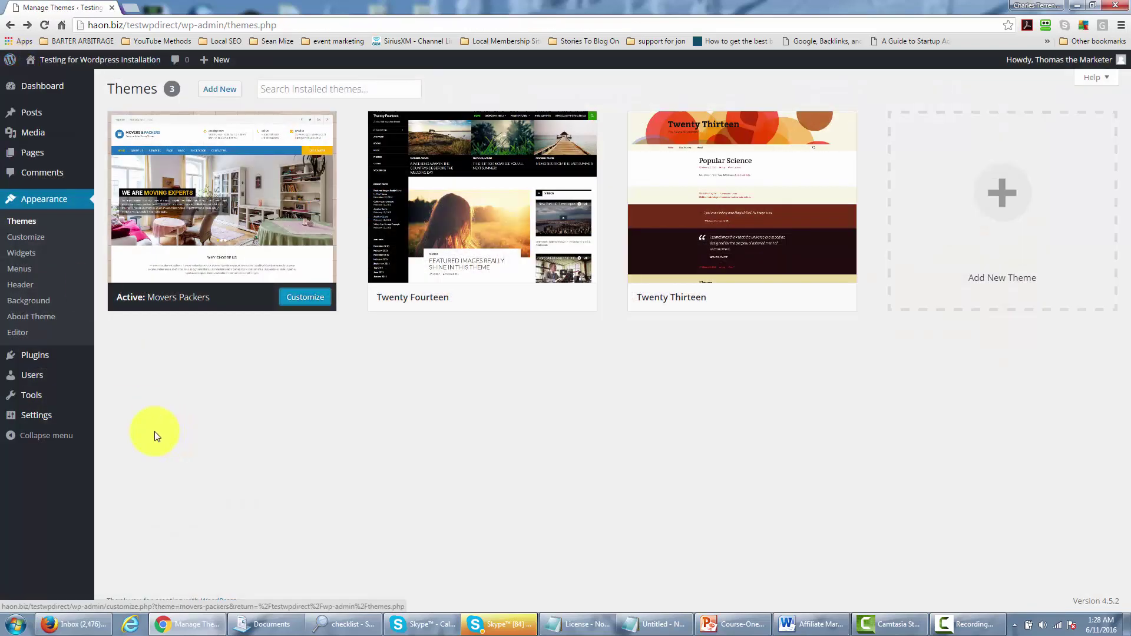